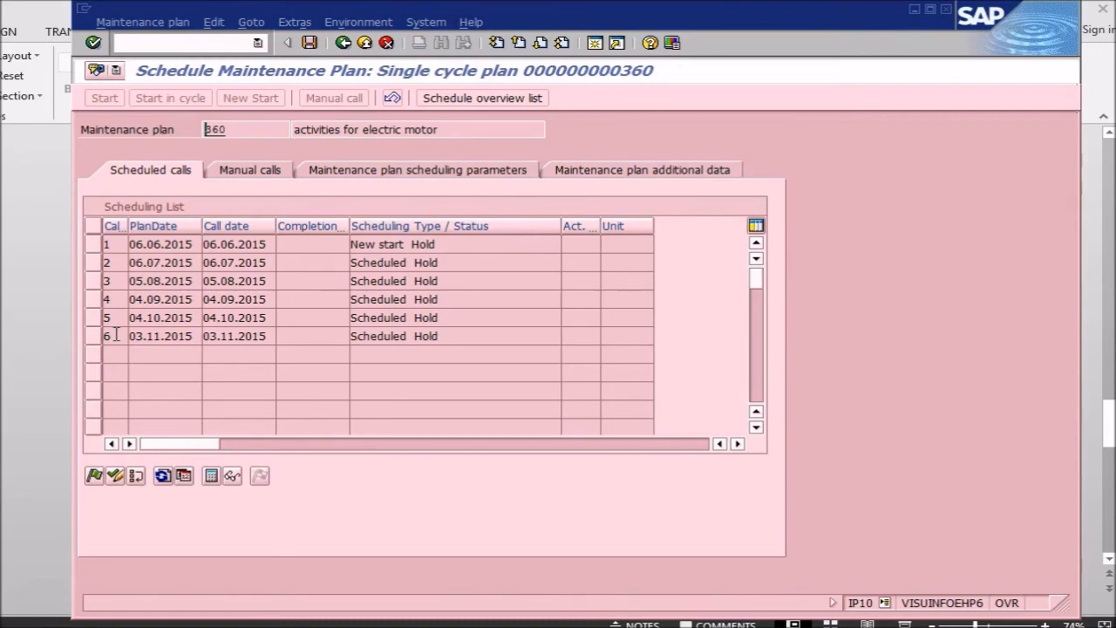
# - Release the first scheduled call, planned for 06.06.2015, of maintenance plan 360
pyautogui.hotkey('alt', 'Tab')
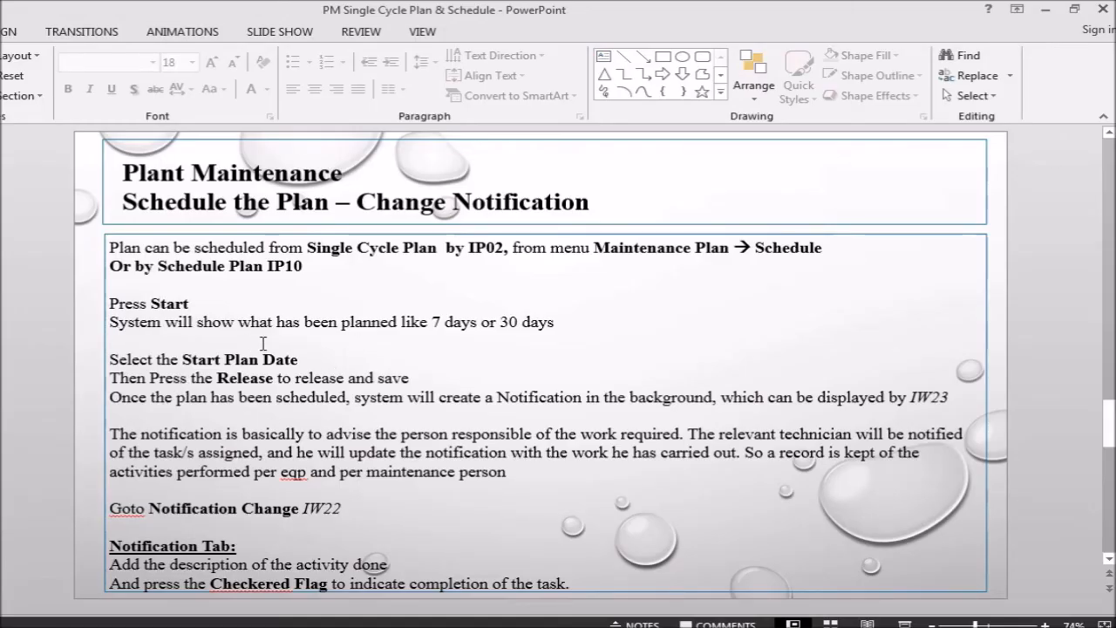
pyautogui.hotkey('alt', 'Tab')
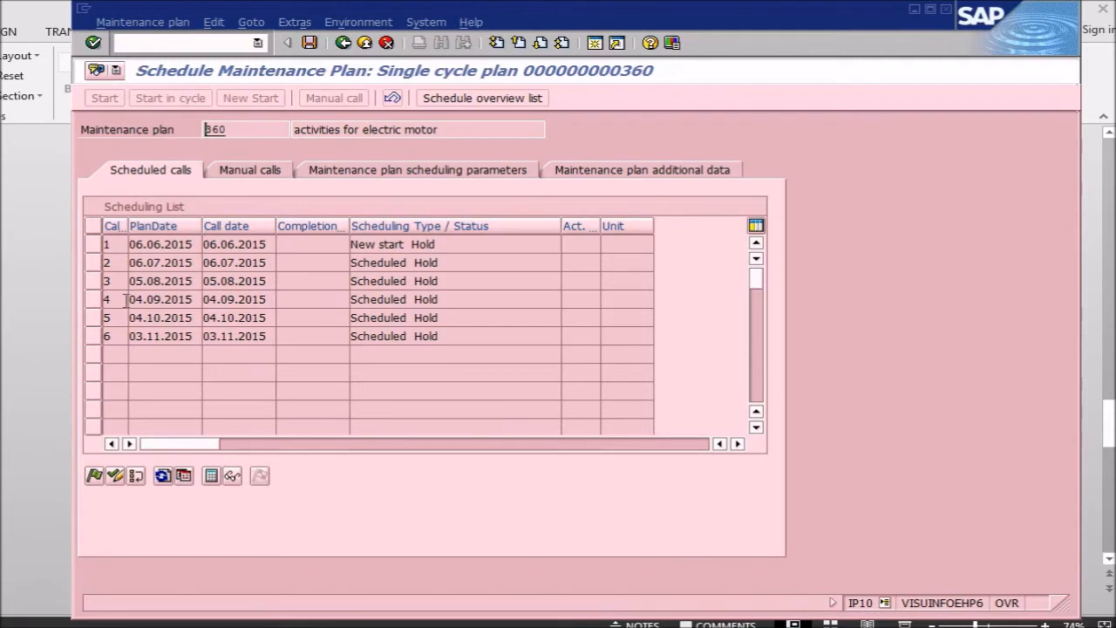
pyautogui.click(94, 244)
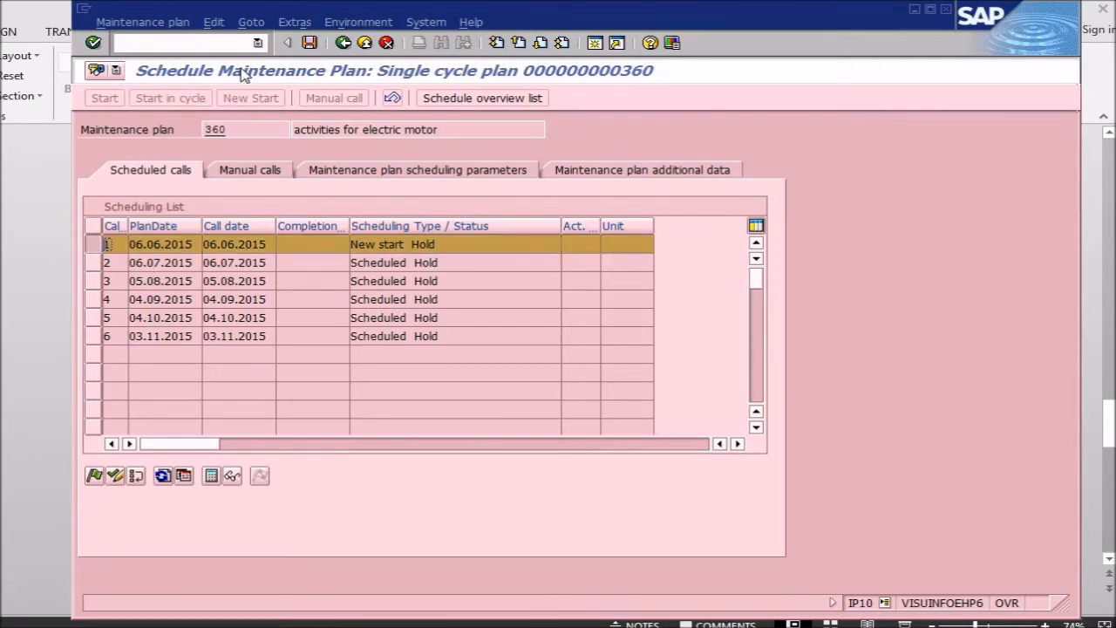
pyautogui.click(214, 23)
pyautogui.moveTo(248, 29)
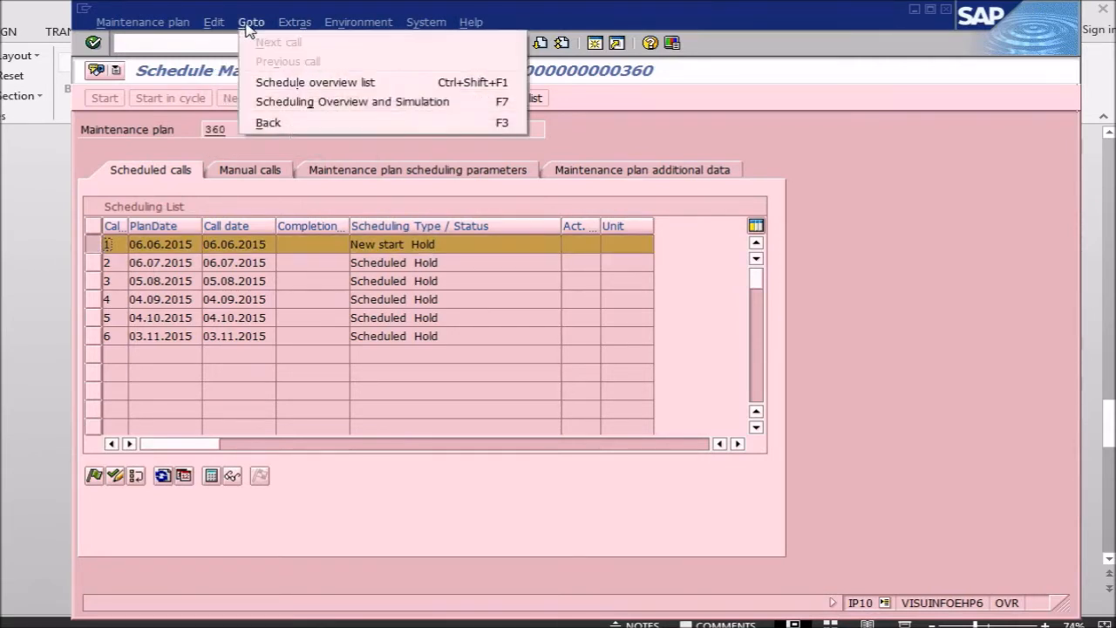
pyautogui.moveTo(283, 29)
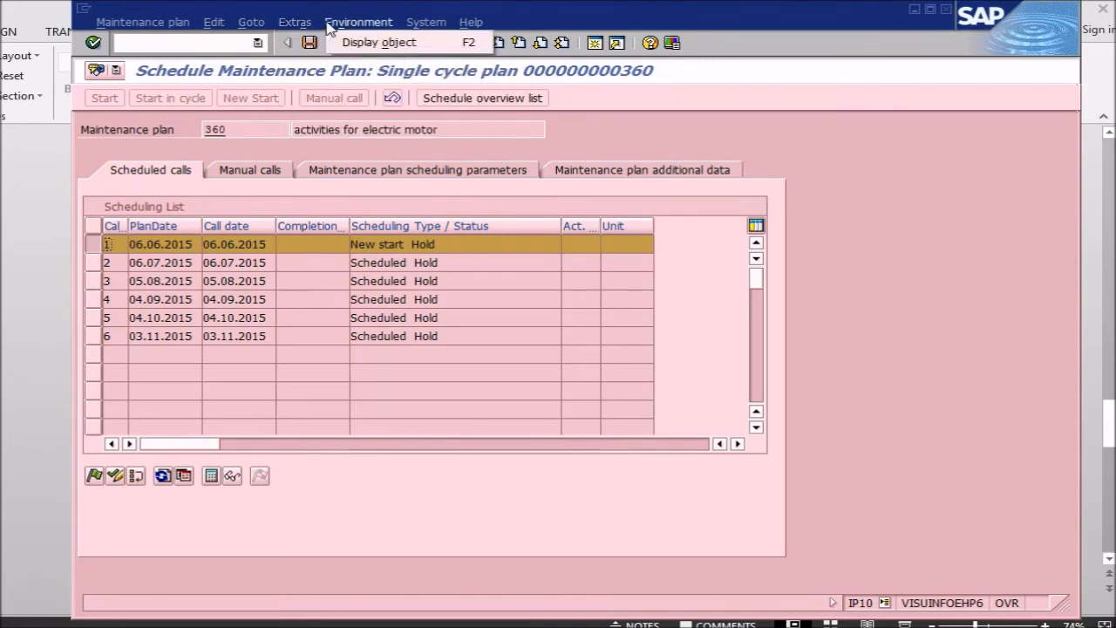
pyautogui.moveTo(212, 26)
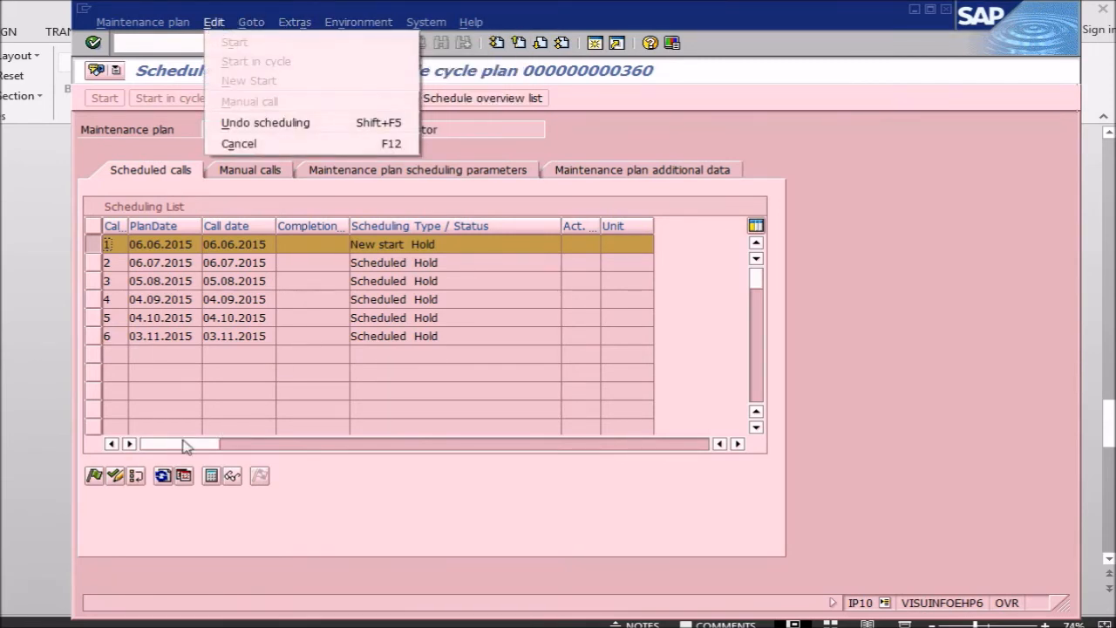
pyautogui.click(101, 244)
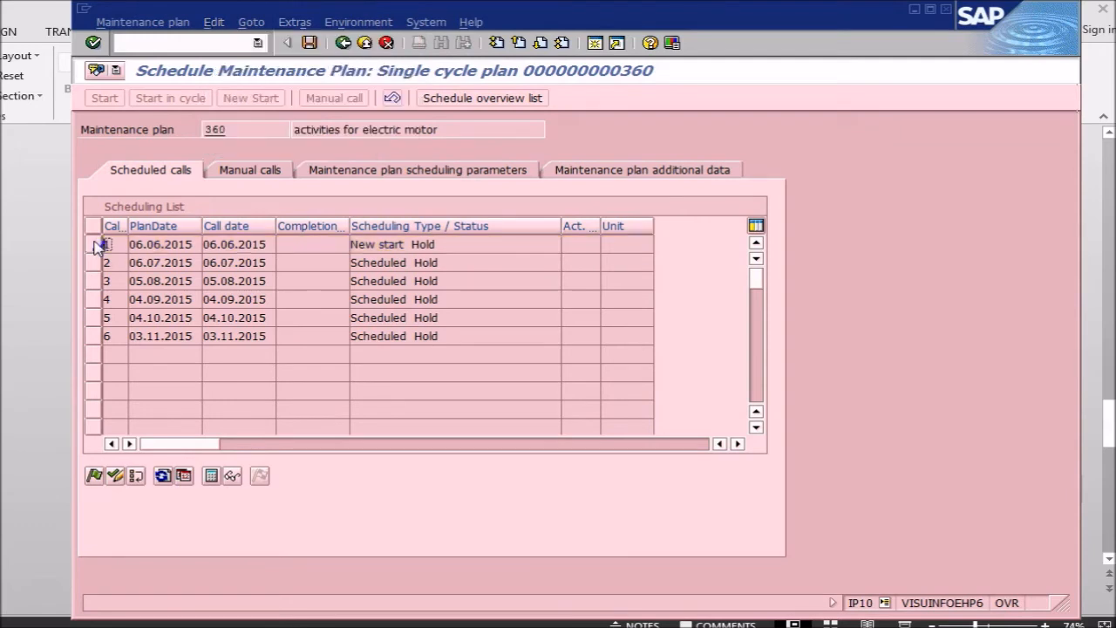
pyautogui.click(95, 475)
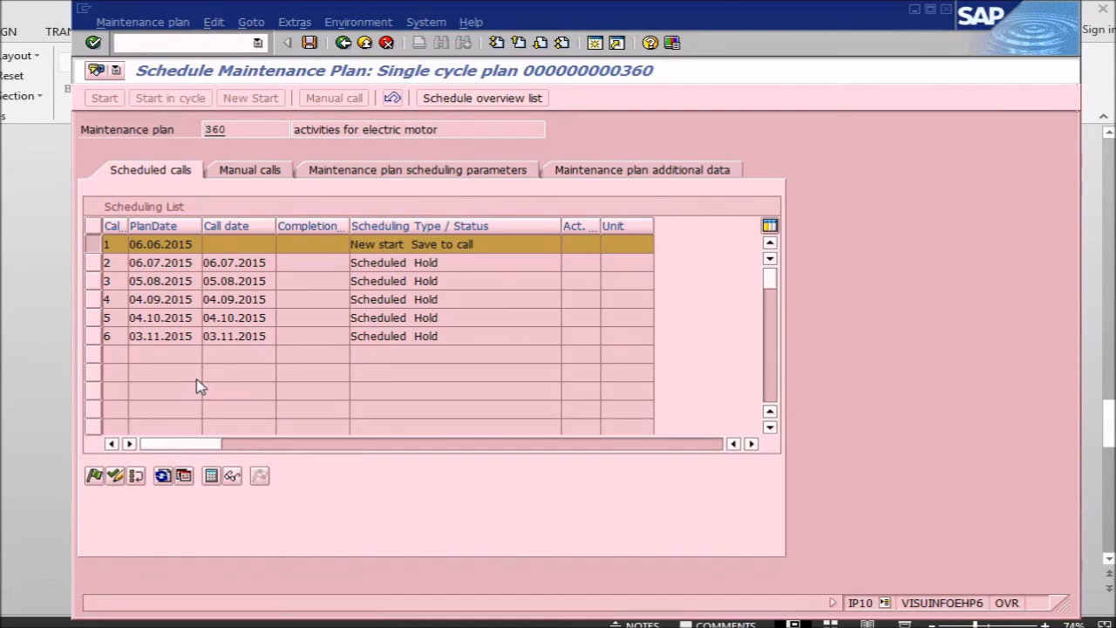
# - Check the scheduling notes in the presentation and save the schedule of maintenance plan 360
pyautogui.hotkey('alt', 'Tab')
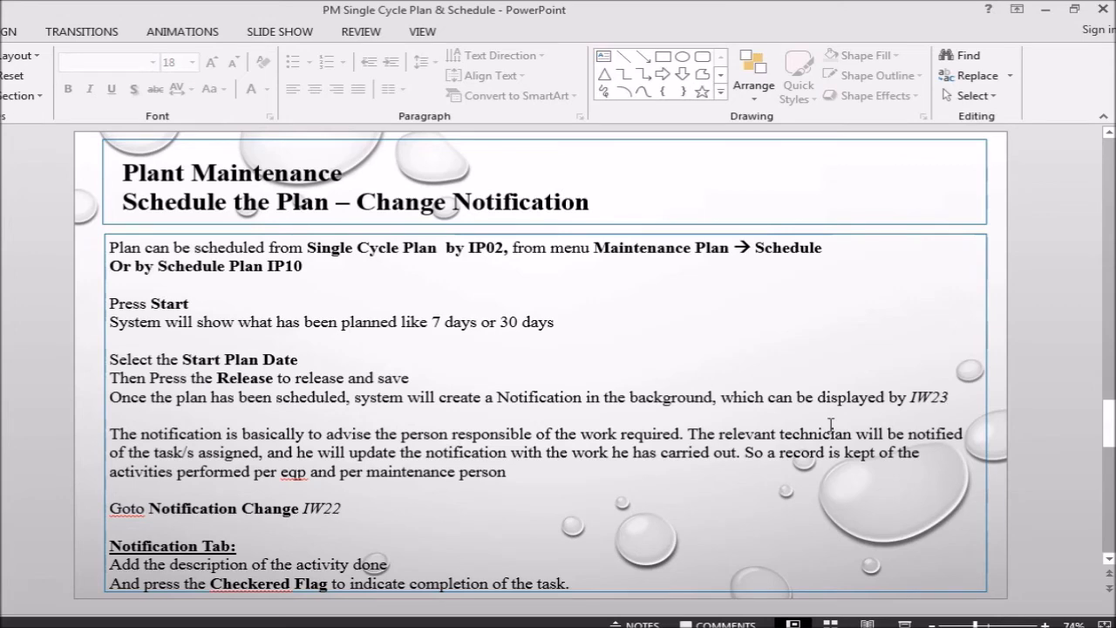
pyautogui.hotkey('alt', 'Tab')
pyautogui.click(315, 45)
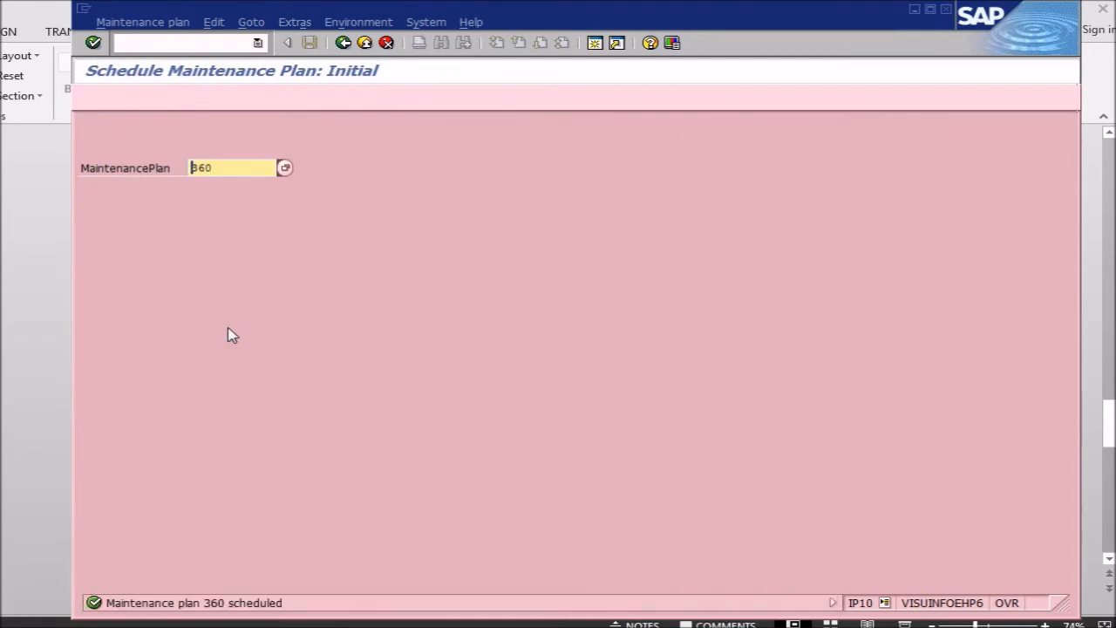
# - Reopen the schedule of maintenance plan 360 and display the notification belonging to the 06.06.2015 call
pyautogui.press('Return')
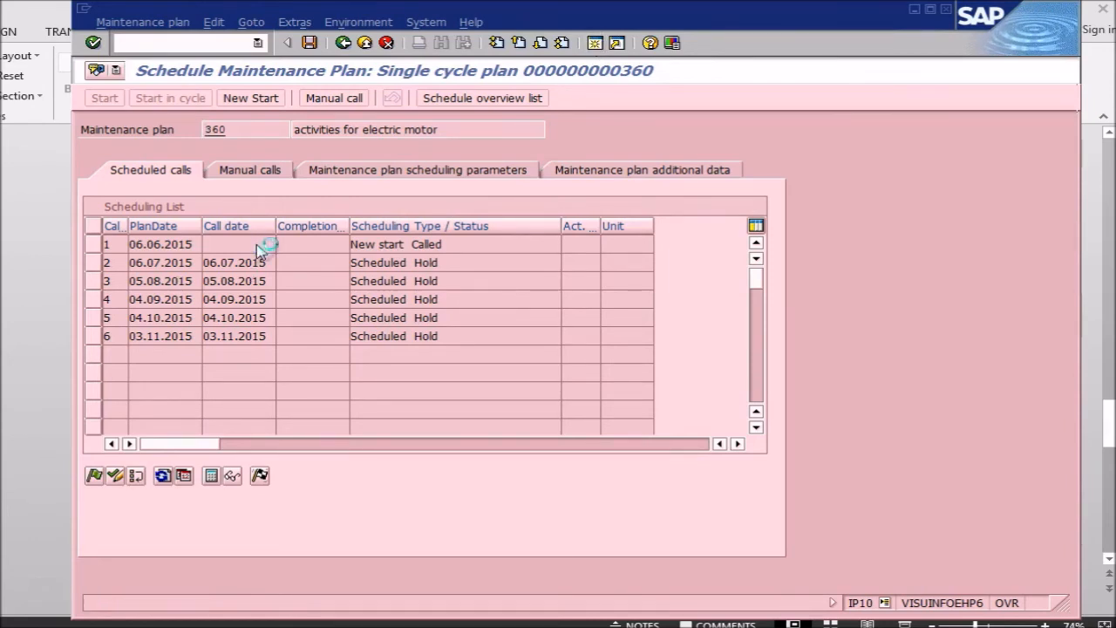
pyautogui.click(96, 245)
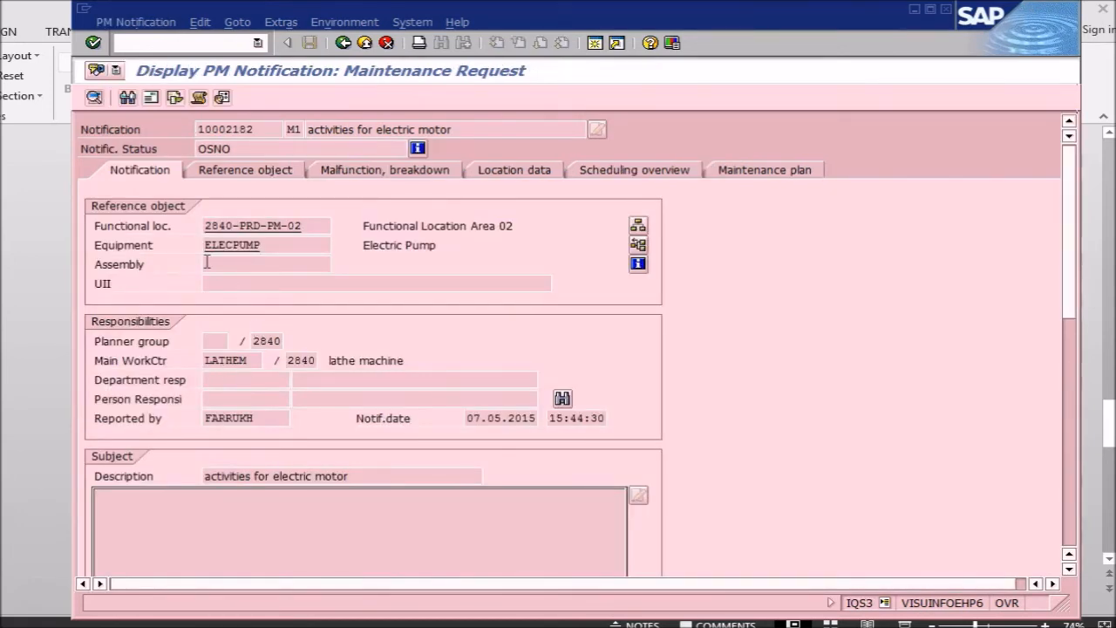
pyautogui.moveTo(266, 130); pyautogui.dragTo(196, 129)
pyautogui.click(196, 129)
# - Look up the display transaction in the presentation notes and open the same notification through IW23
pyautogui.hotkey('alt', 'Tab')
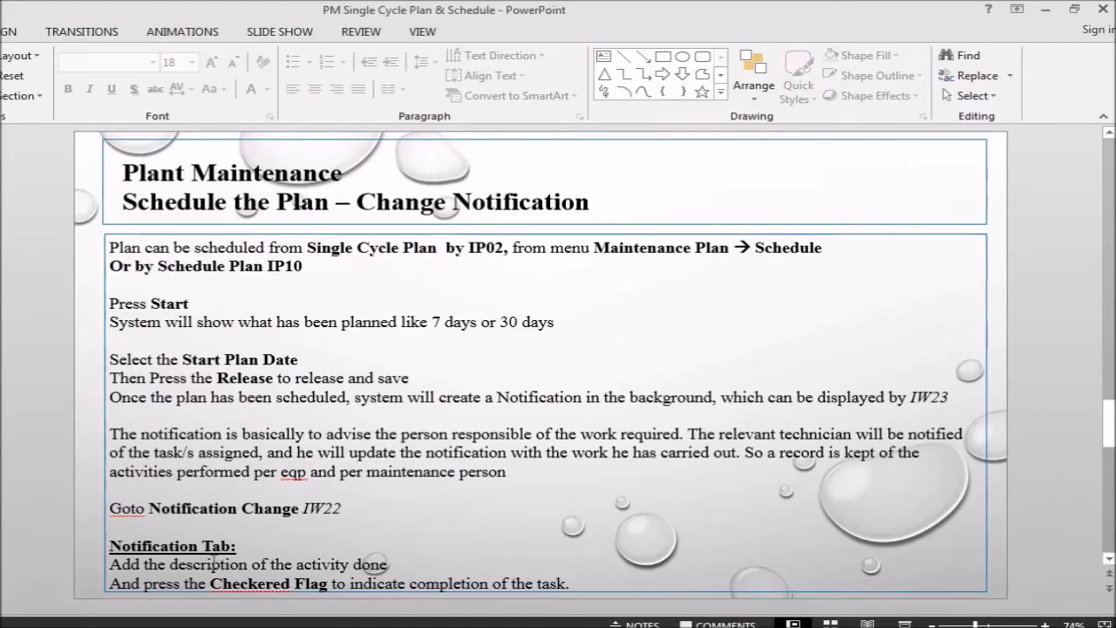
pyautogui.hotkey('alt', 'Tab')
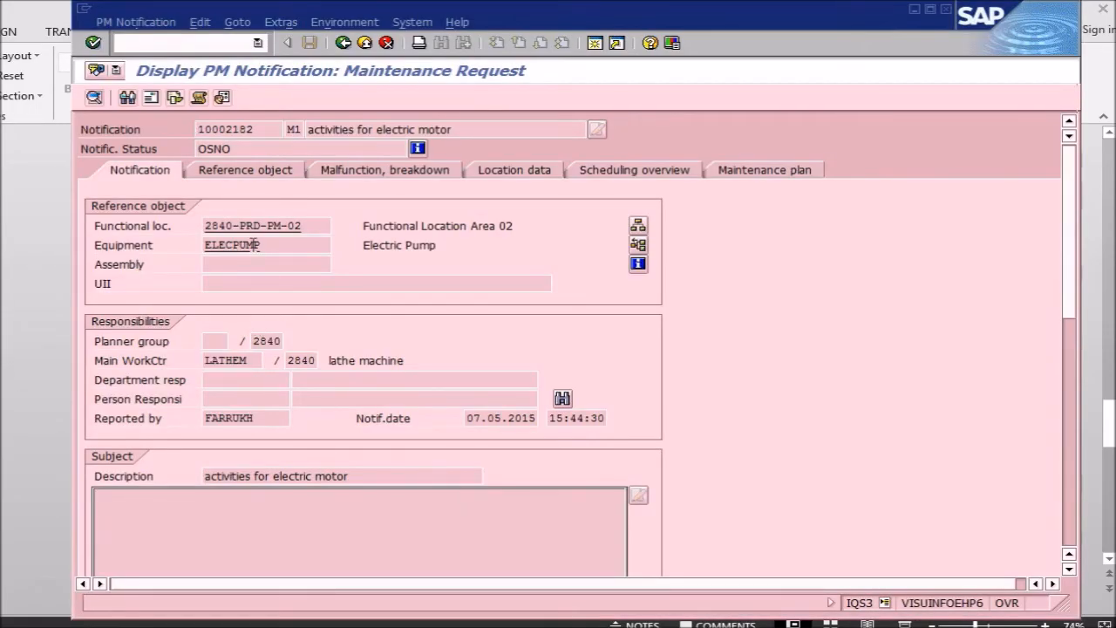
pyautogui.click(203, 40)
pyautogui.hotkey('alt', 'Tab')
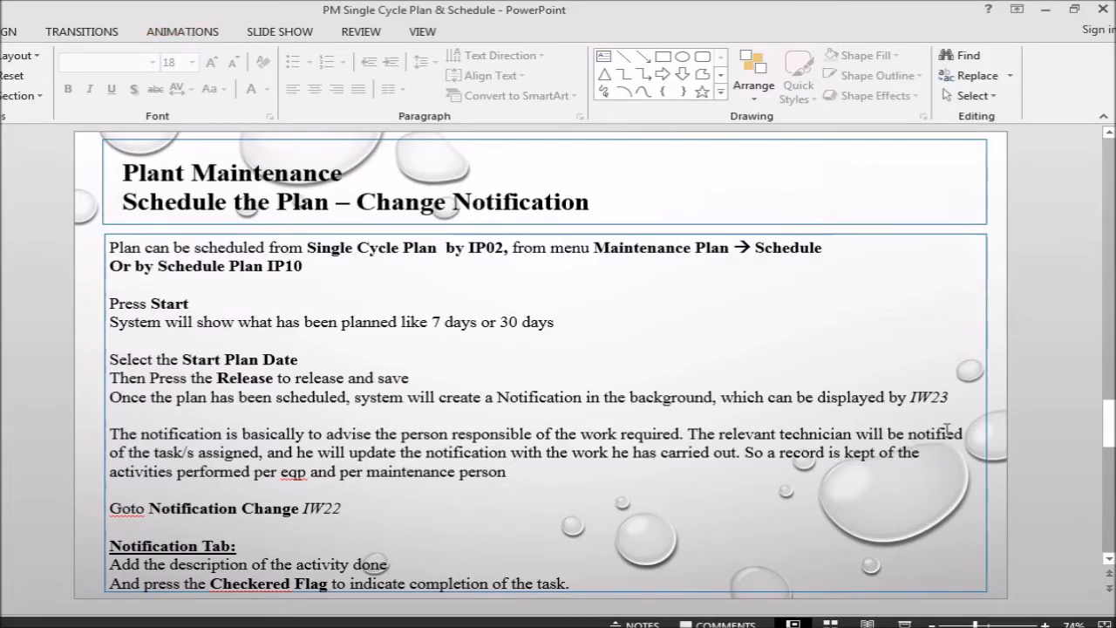
pyautogui.hotkey('alt', 'Tab')
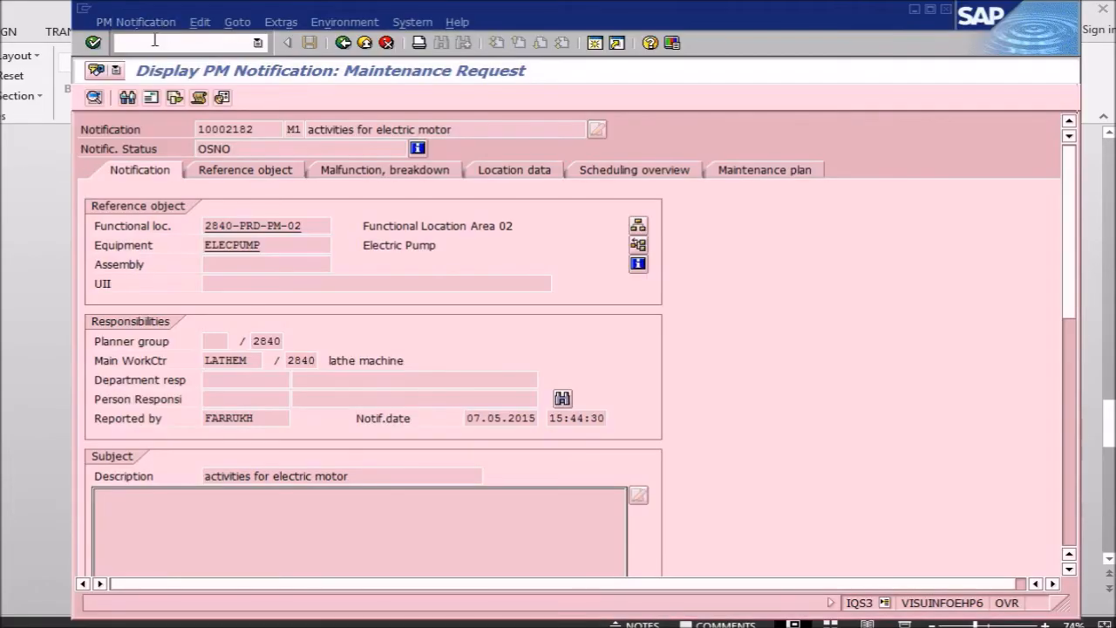
pyautogui.write('/')
pyautogui.press('Return')
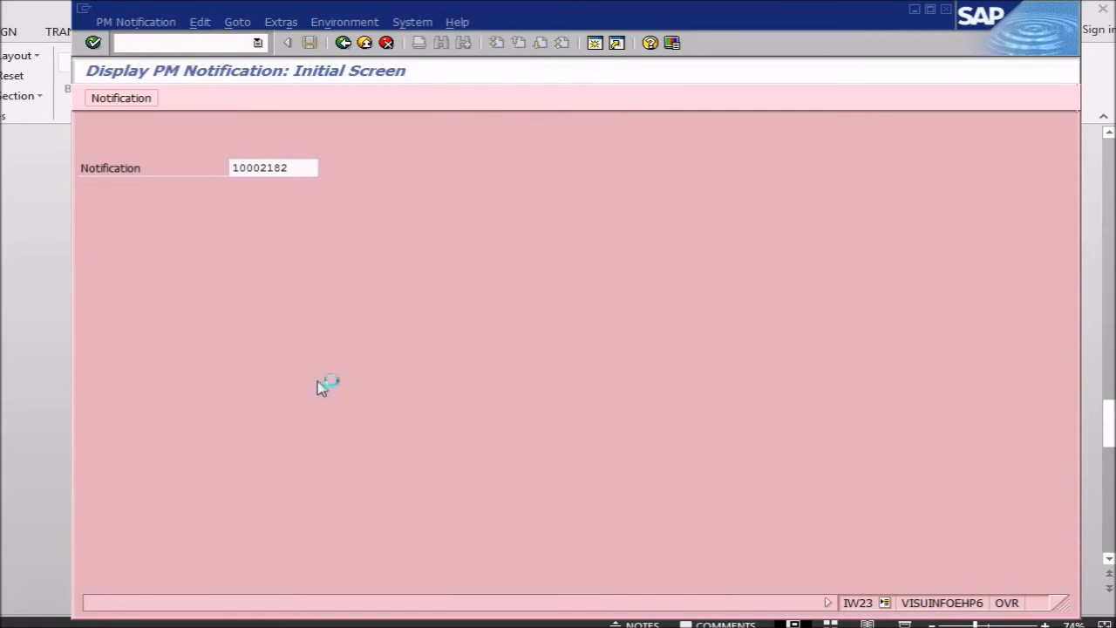
pyautogui.press('Return')
# - Check the change transaction in the notes and open the same notification for editing in IW22
pyautogui.hotkey('alt', 'Tab')
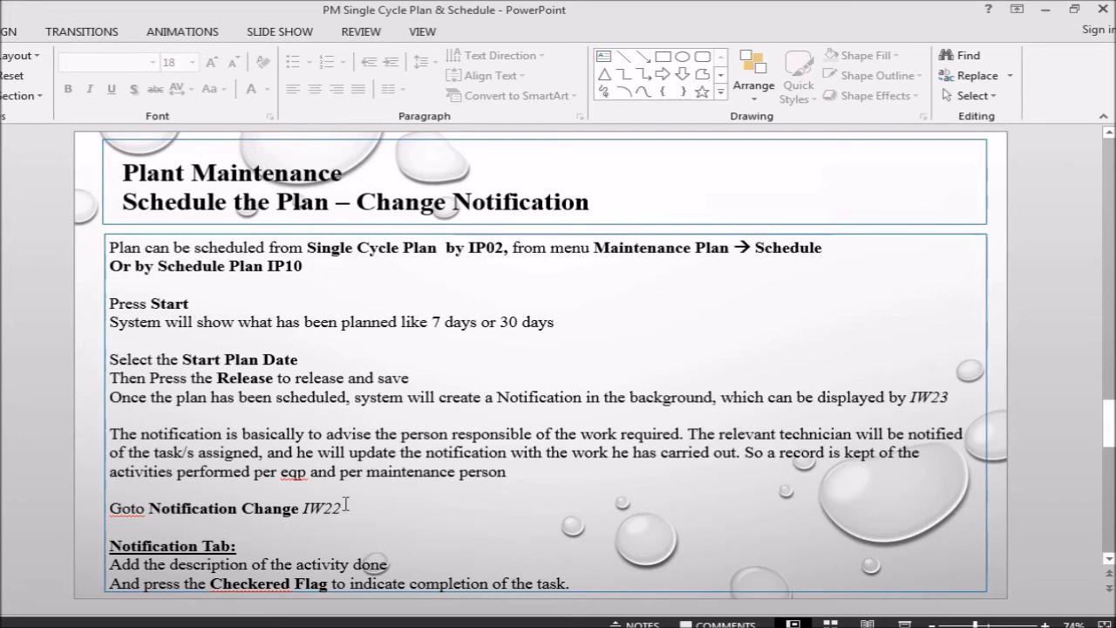
pyautogui.hotkey('alt', 'Tab')
pyautogui.click(131, 21)
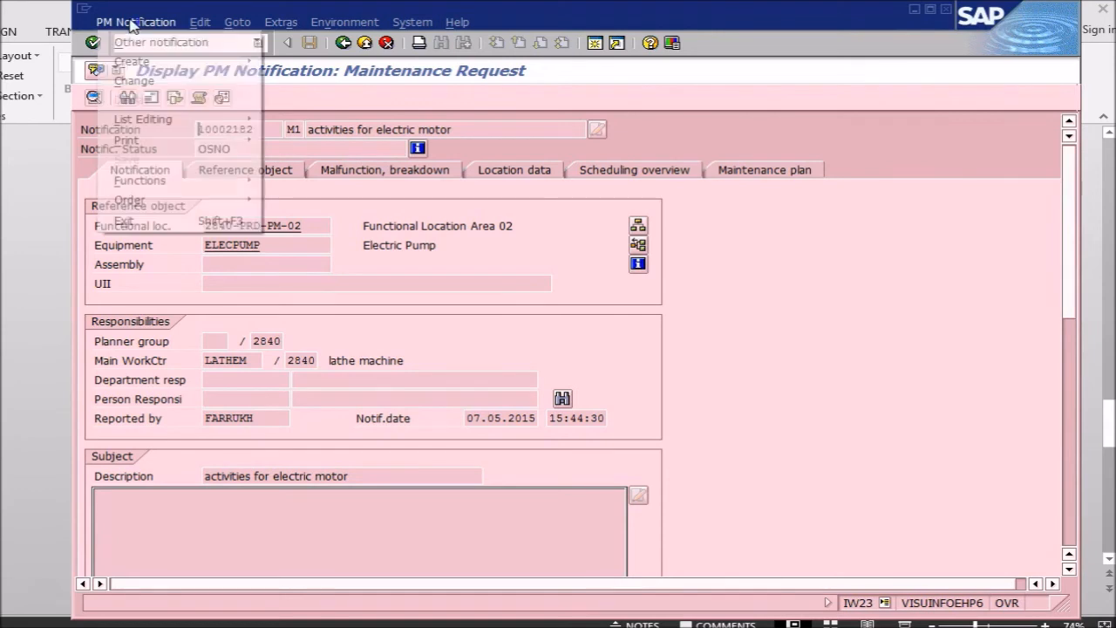
pyautogui.click(135, 81)
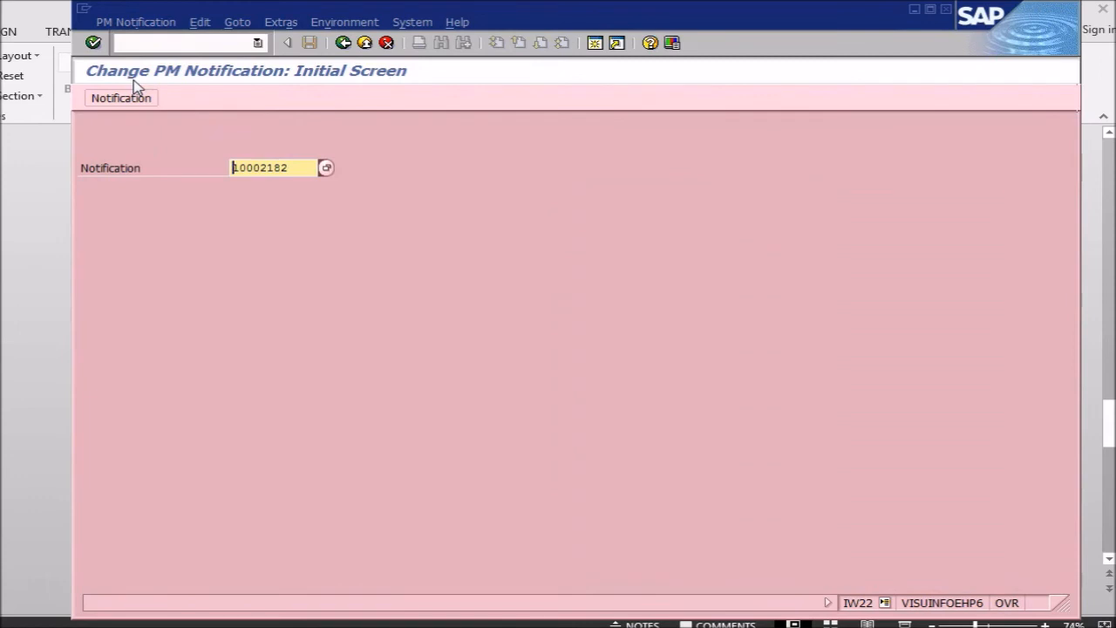
pyautogui.press('Return')
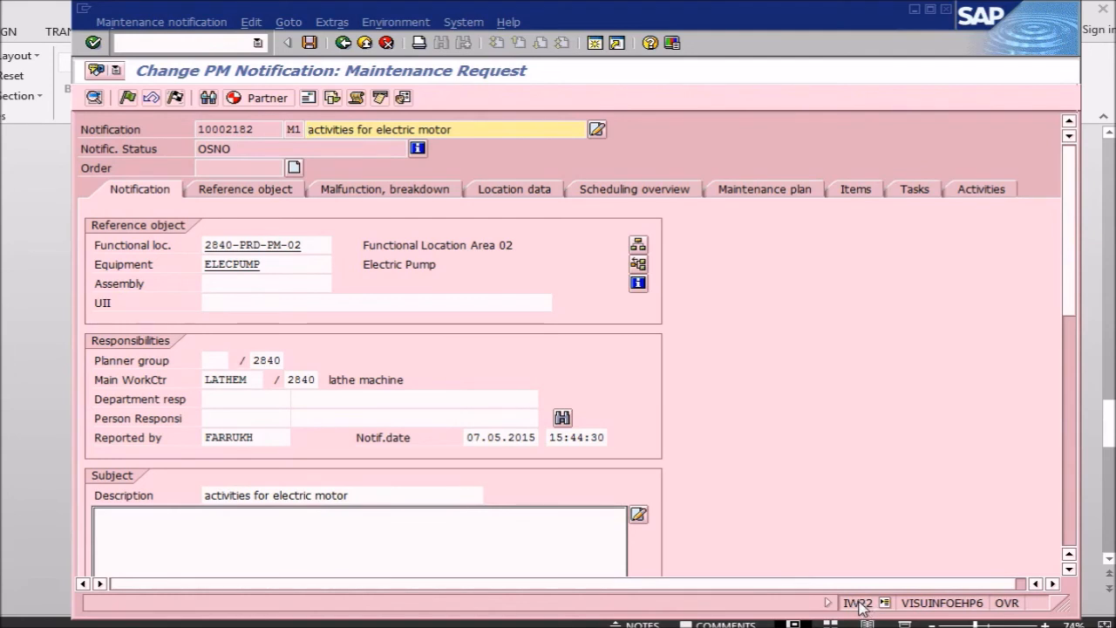
# - Check the transaction code of the notification change screen in the system status details
pyautogui.click(827, 602)
pyautogui.click(885, 604)
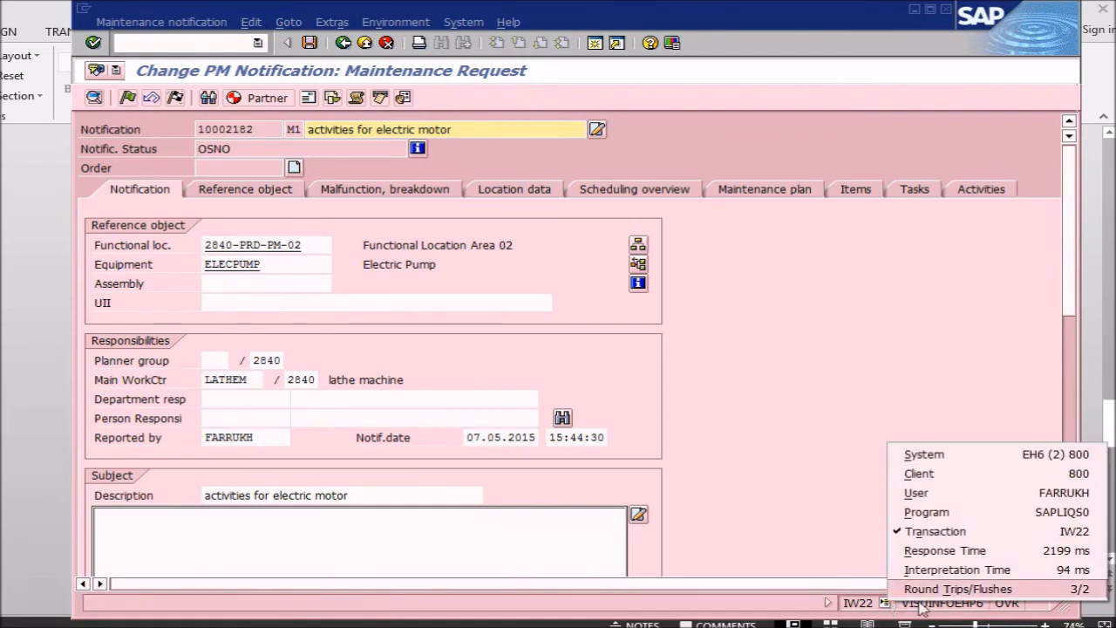
pyautogui.click(1011, 539)
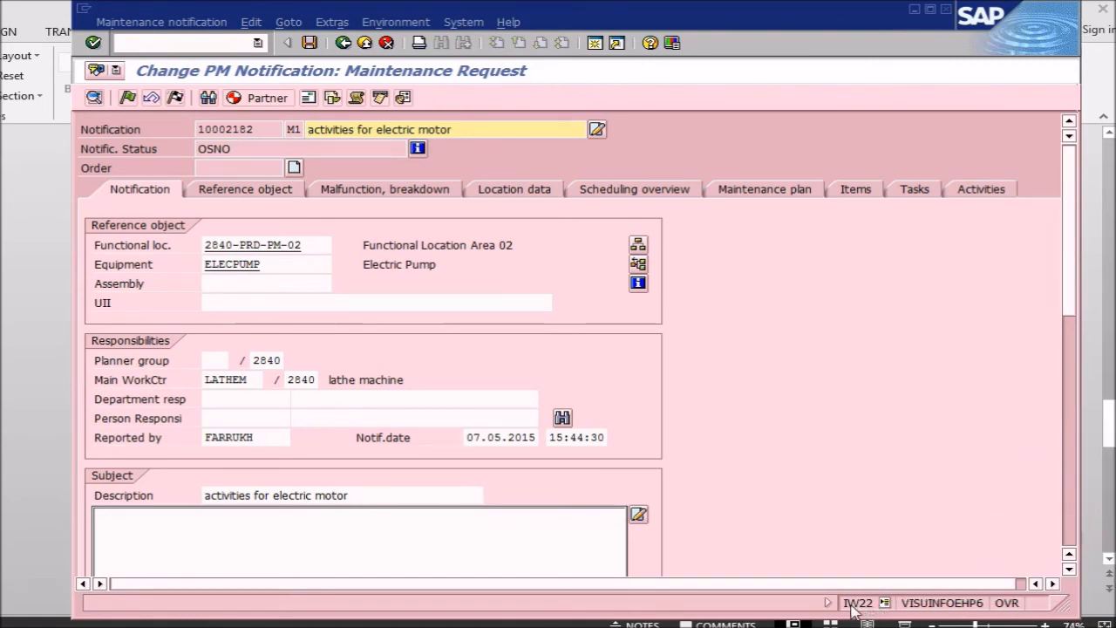
# - Consult the notes and enter "cleaned the pump" in the notification's long text under the subject description
pyautogui.click(200, 529)
pyautogui.hotkey('alt', 'Tab')
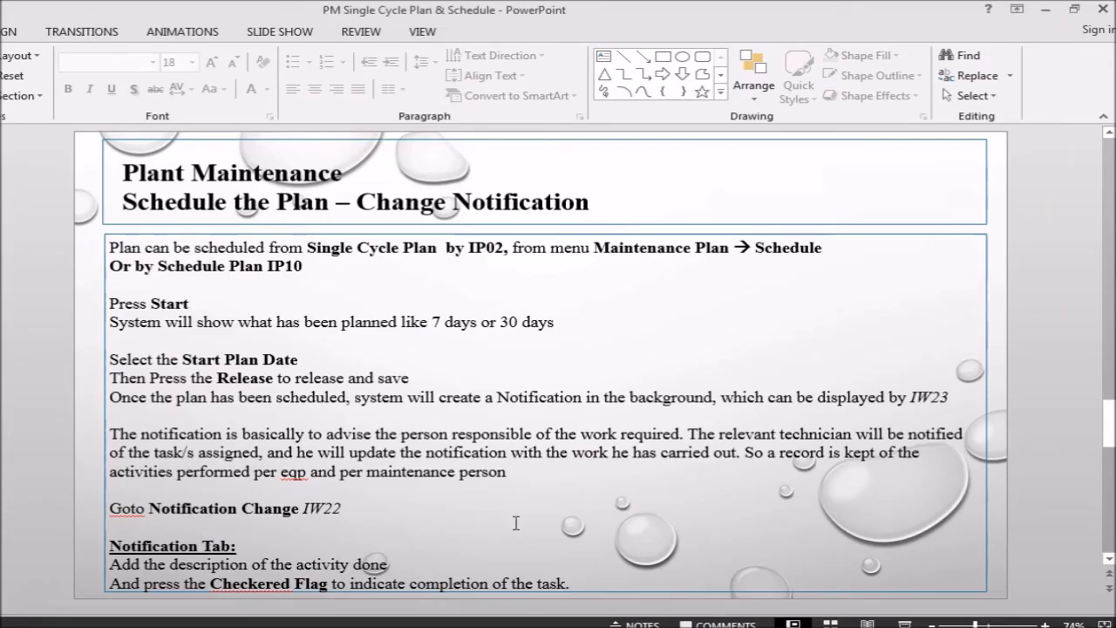
pyautogui.hotkey('alt', 'Tab')
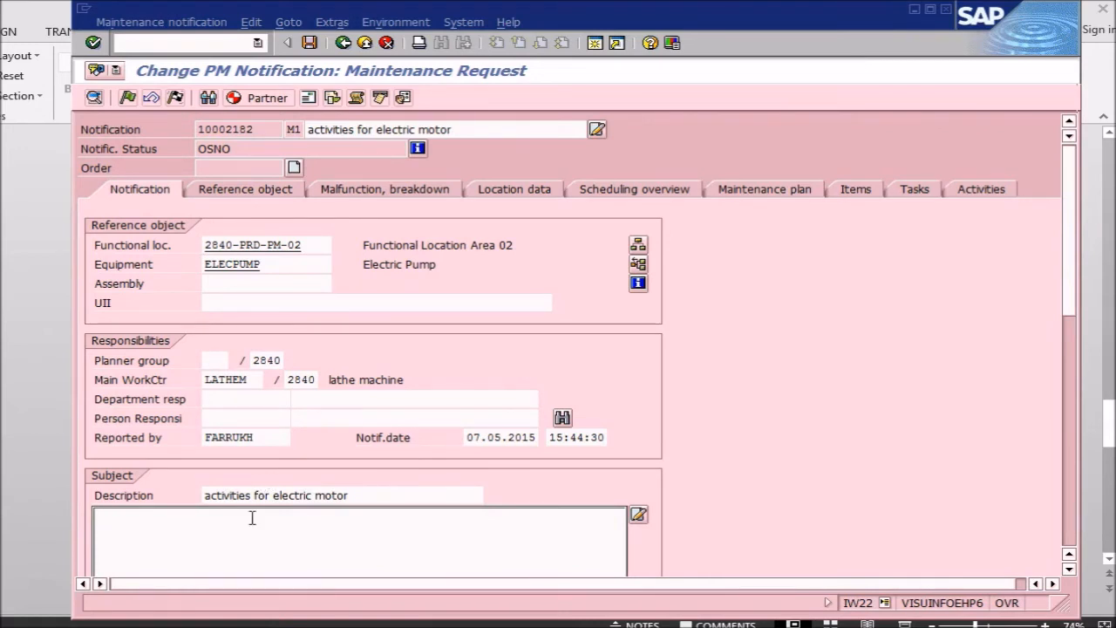
pyautogui.write('cleaned the pump')
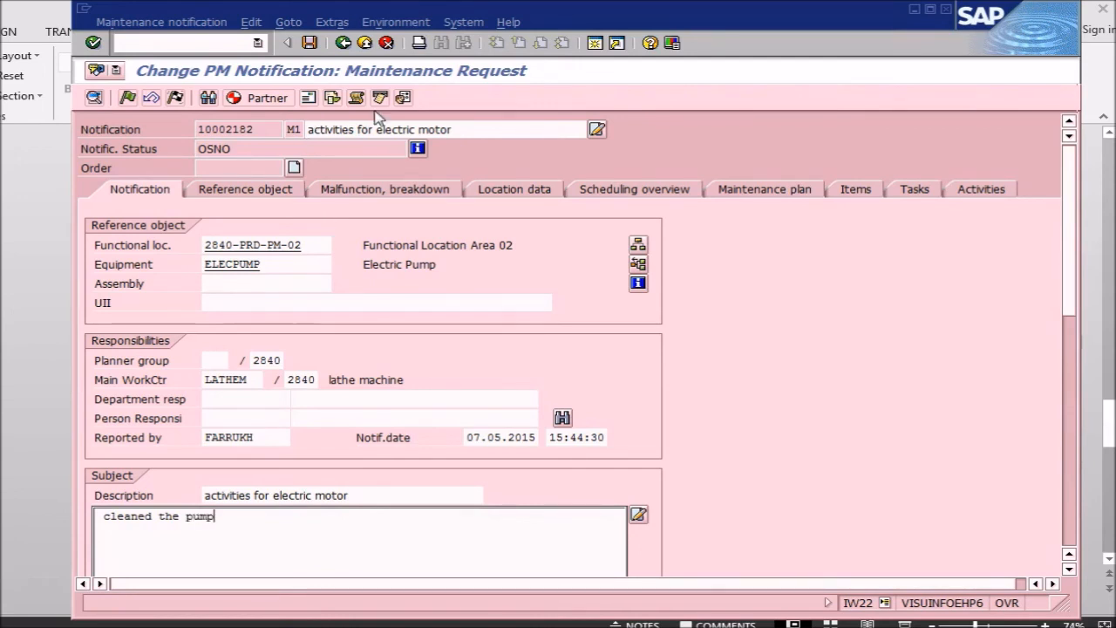
# - Change the notification's short description in the header to "activities for pump"
pyautogui.click(417, 129)
pyautogui.write('pump')
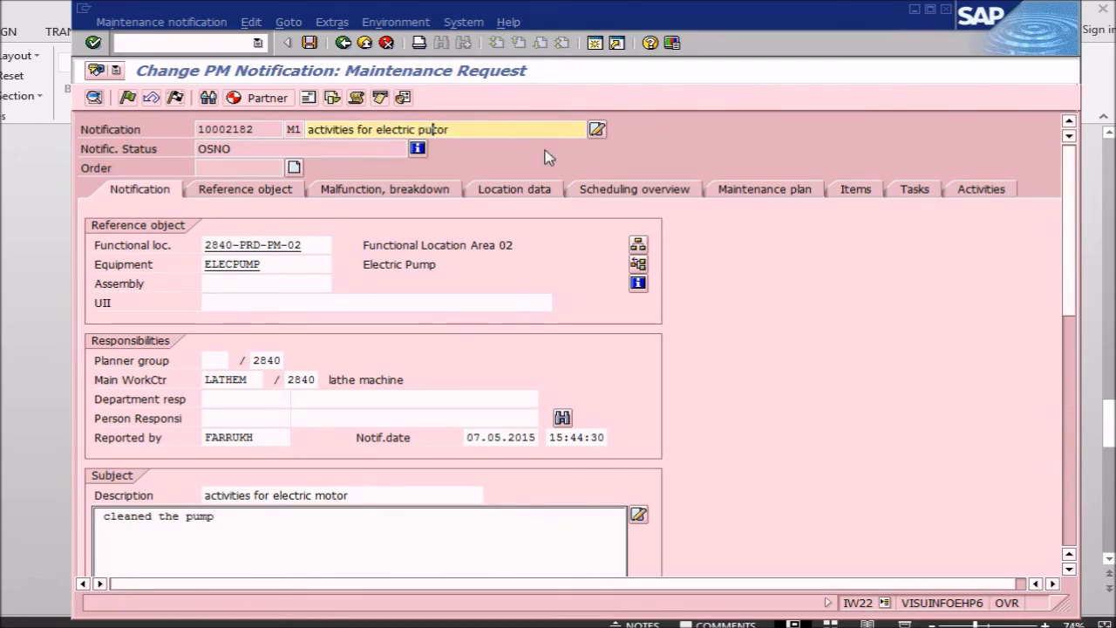
pyautogui.press('Delete')
pyautogui.press('BackSpace')
pyautogui.press('BackSpace')
pyautogui.press('BackSpace')
pyautogui.press('BackSpace')
pyautogui.press('BackSpace')
pyautogui.press('BackSpace')
pyautogui.press('BackSpace')
pyautogui.press('BackSpace')
pyautogui.press('BackSpace')
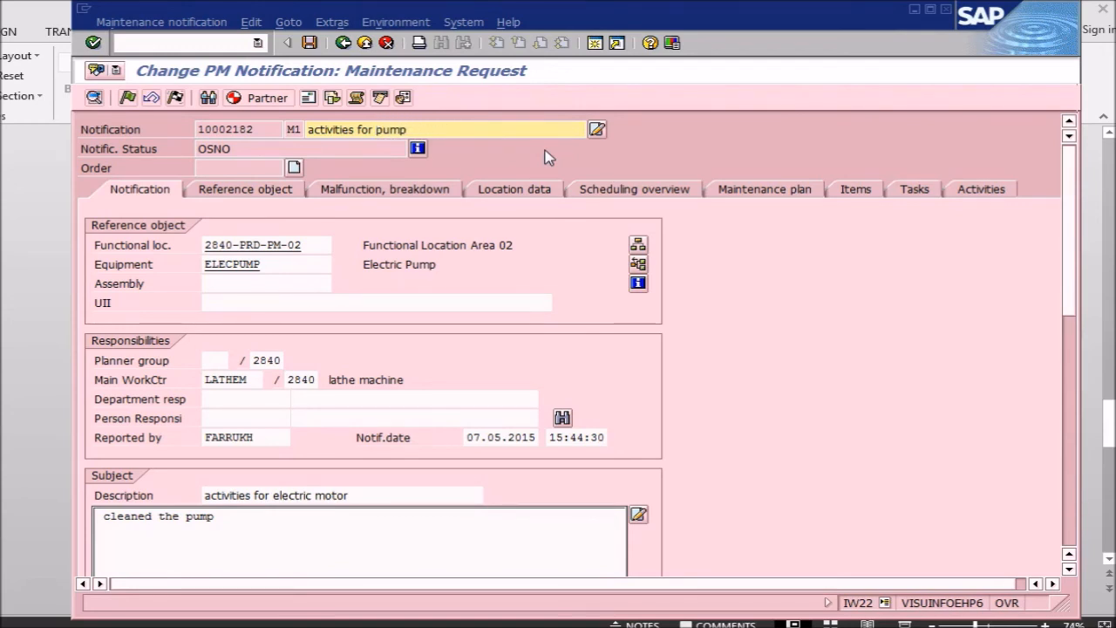
# - Extend the subject long text to read "cleaned the pump, and checked oil level"
pyautogui.click(241, 531)
pyautogui.write(', and')
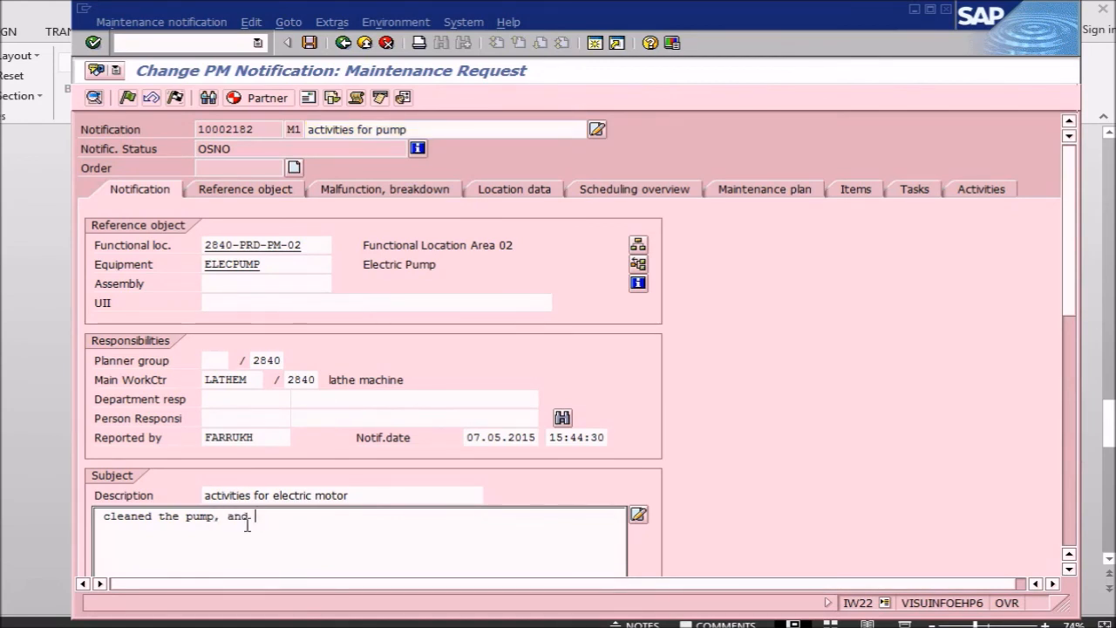
pyautogui.write(' oil')
pyautogui.write('checked ')
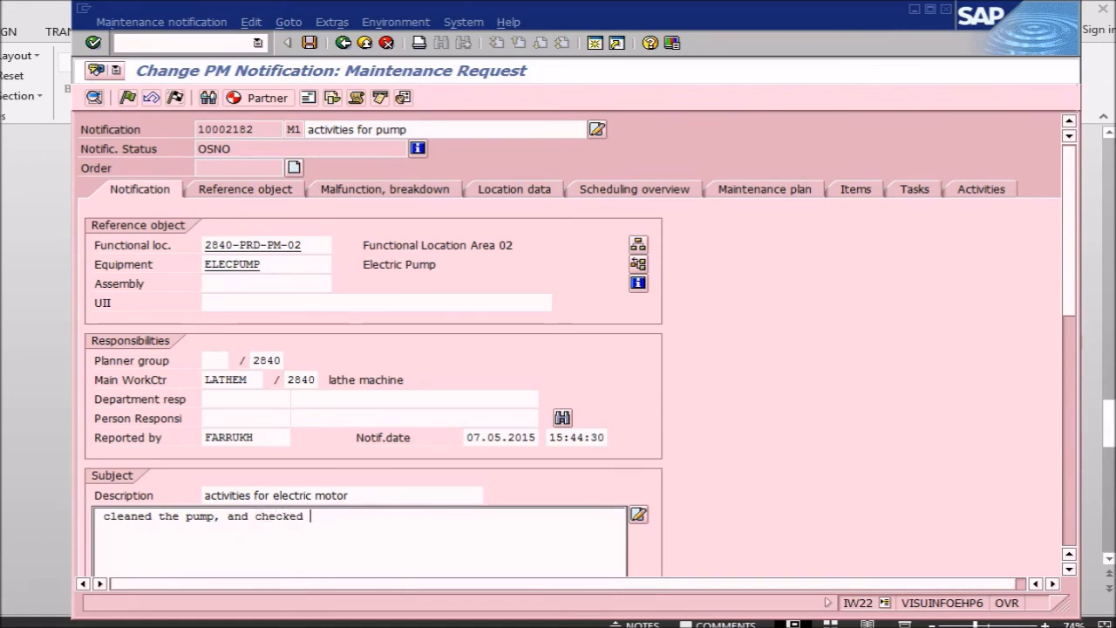
pyautogui.write('oil leve')
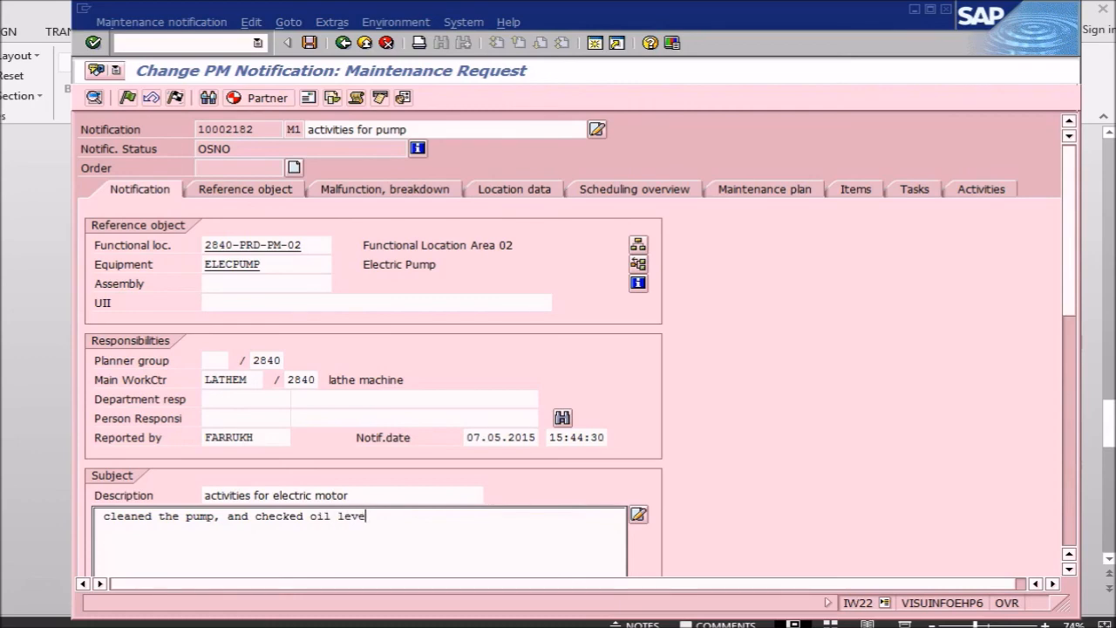
pyautogui.write('l')
# - Read the continued notes, complete the notification with the proposed reference date, and return to the PowerPoint presentation
pyautogui.hotkey('alt', 'Tab')
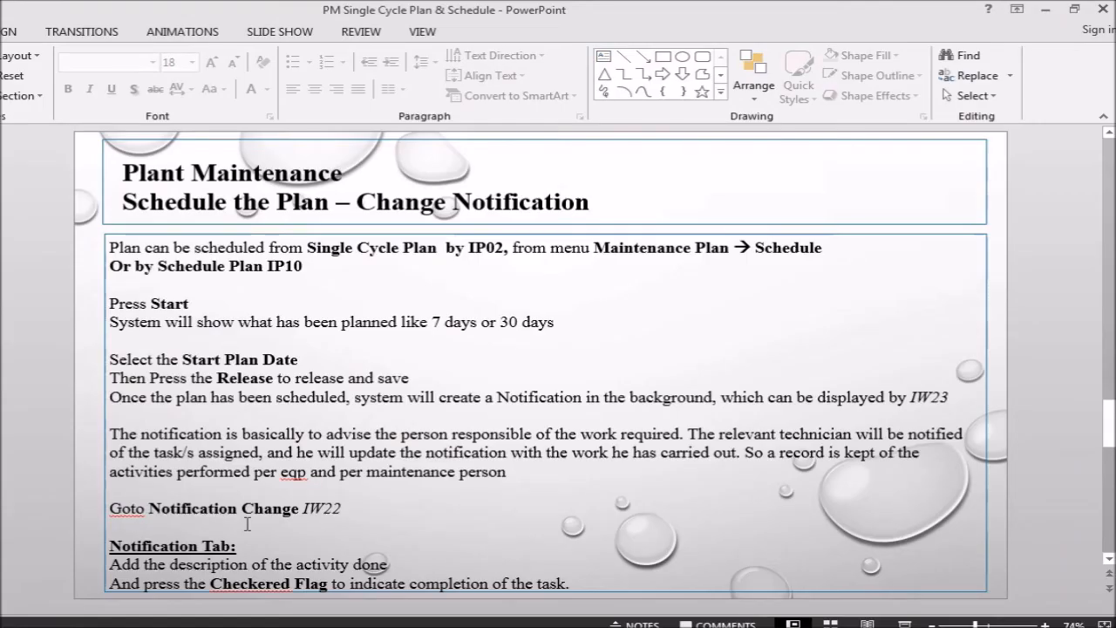
pyautogui.scroll(-3, 132, 531)
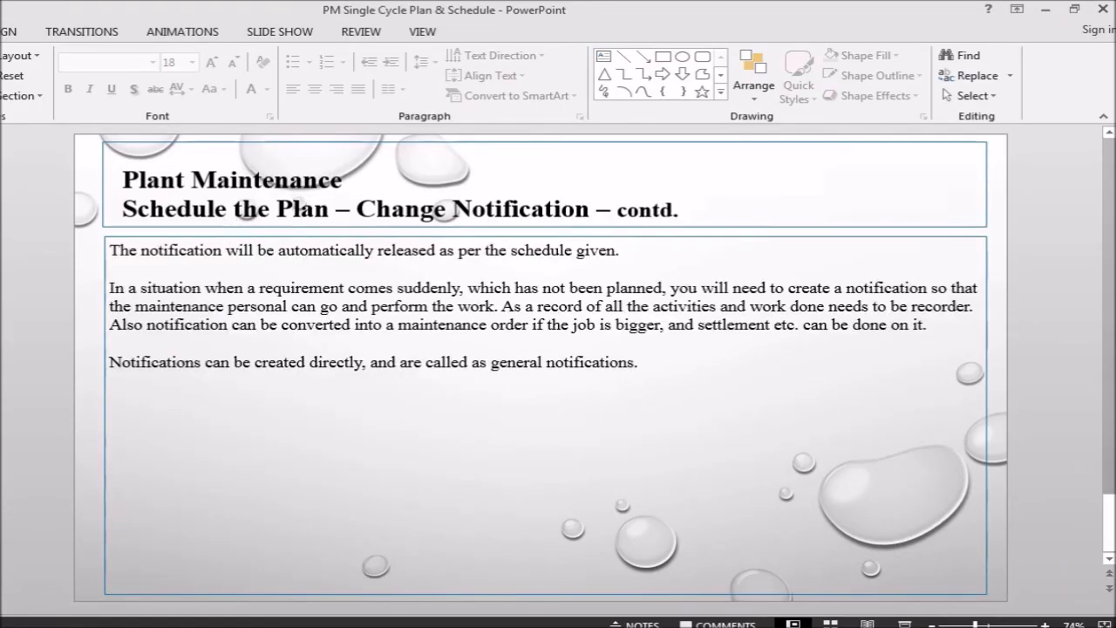
pyautogui.hotkey('alt', 'Tab')
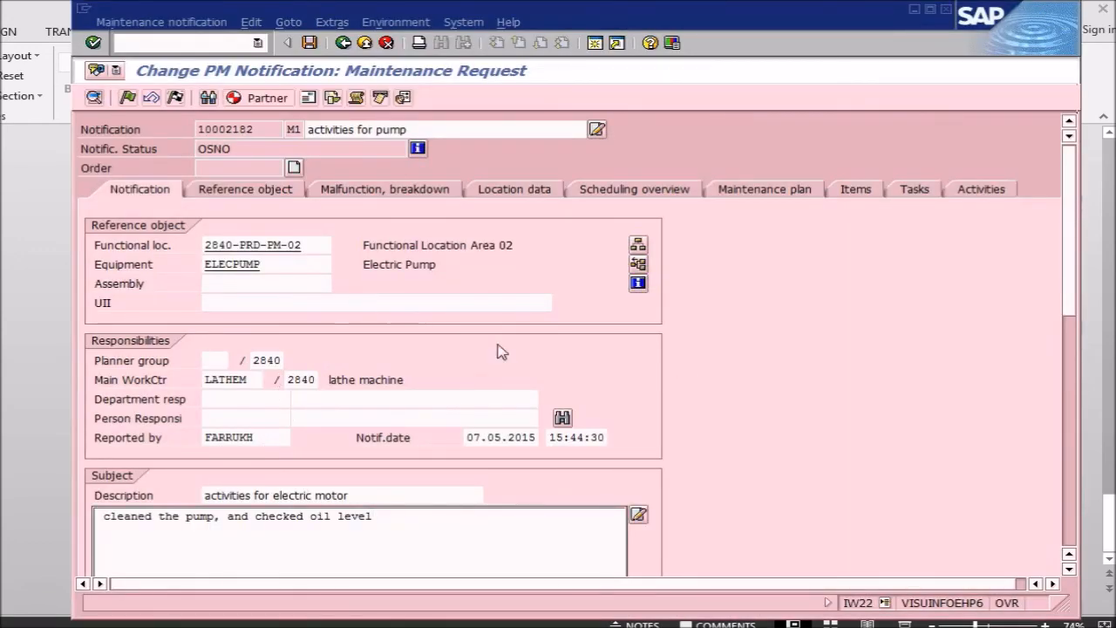
pyautogui.click(175, 97)
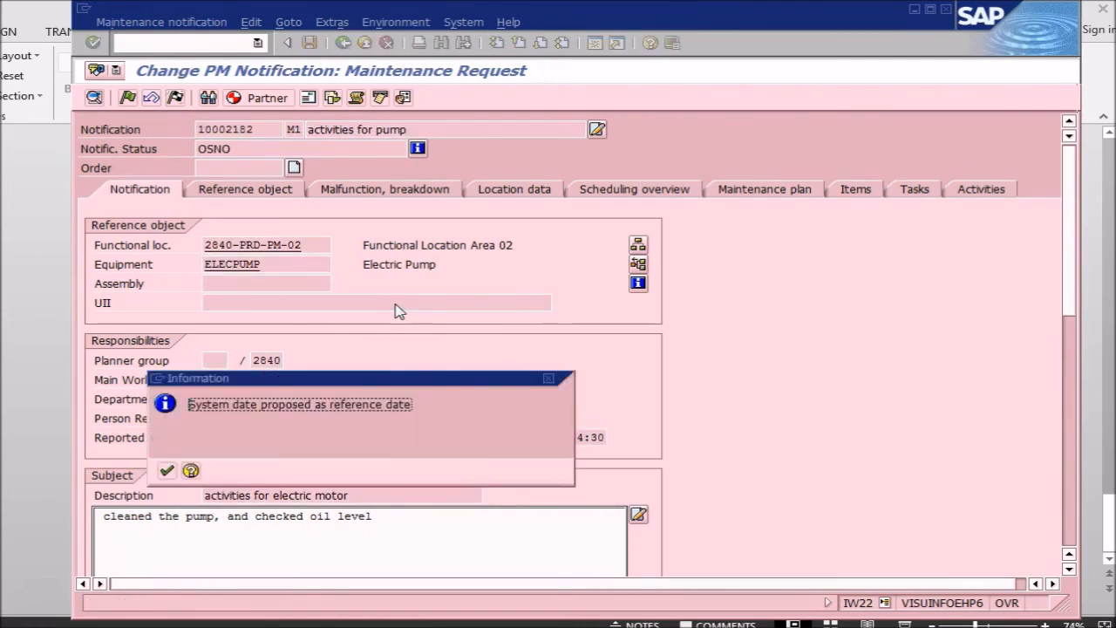
pyautogui.click(166, 470)
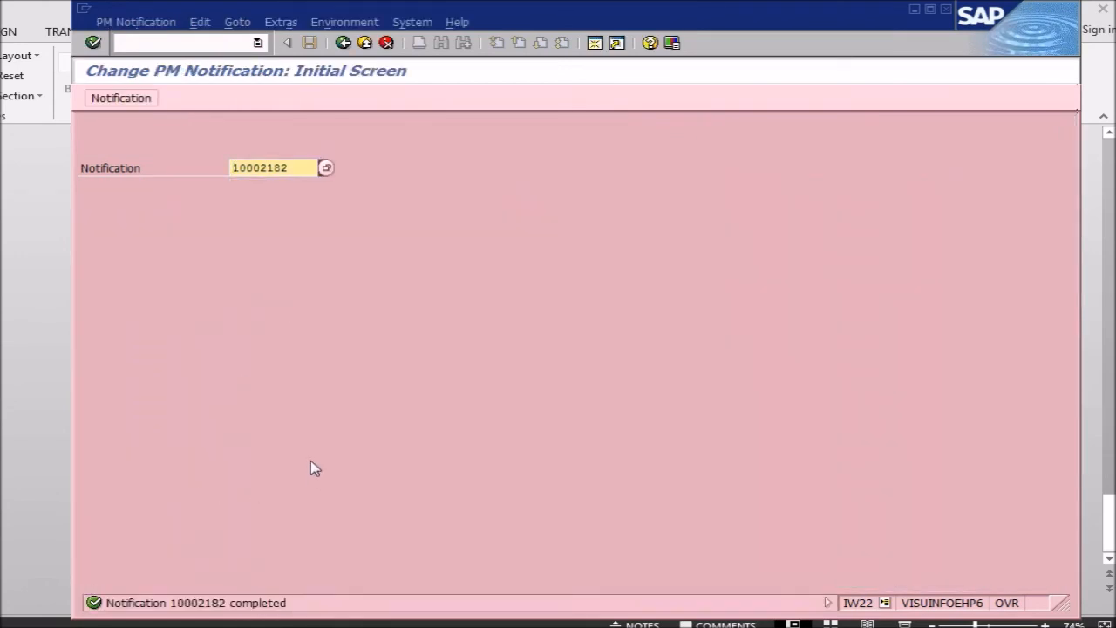
pyautogui.hotkey('alt', 'Tab')
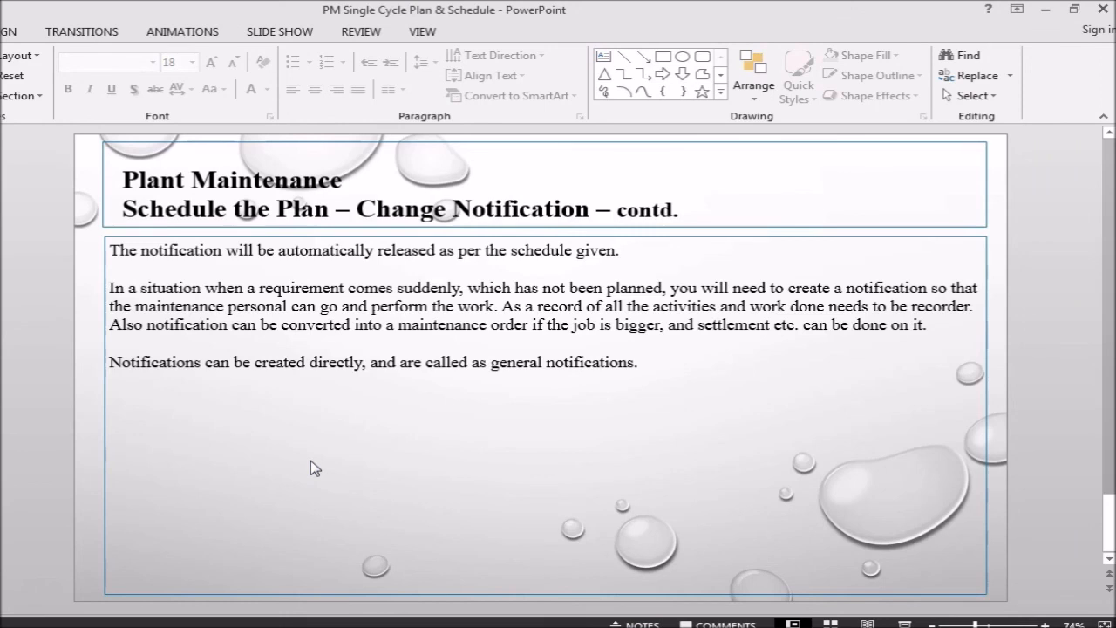